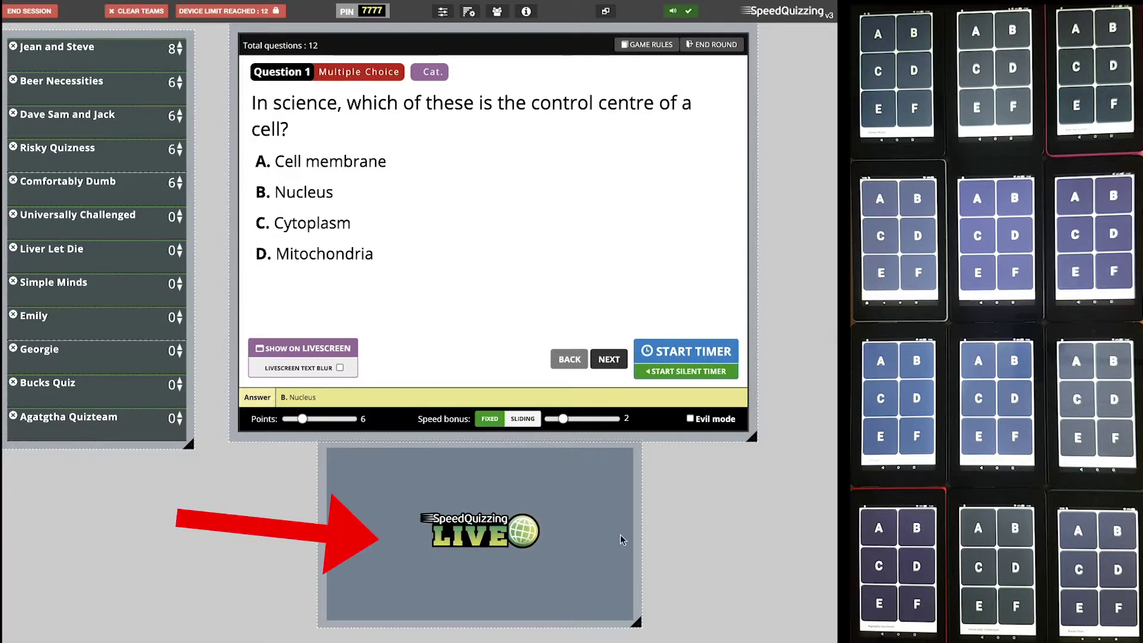
Nudge the LIVE-logo livescreen preview left and up until it sits directly under the question panel.
mouse_move(610, 539)
left_mouse_down()
mouse_move(590, 552)
mouse_move(588, 539)
left_mouse_up()
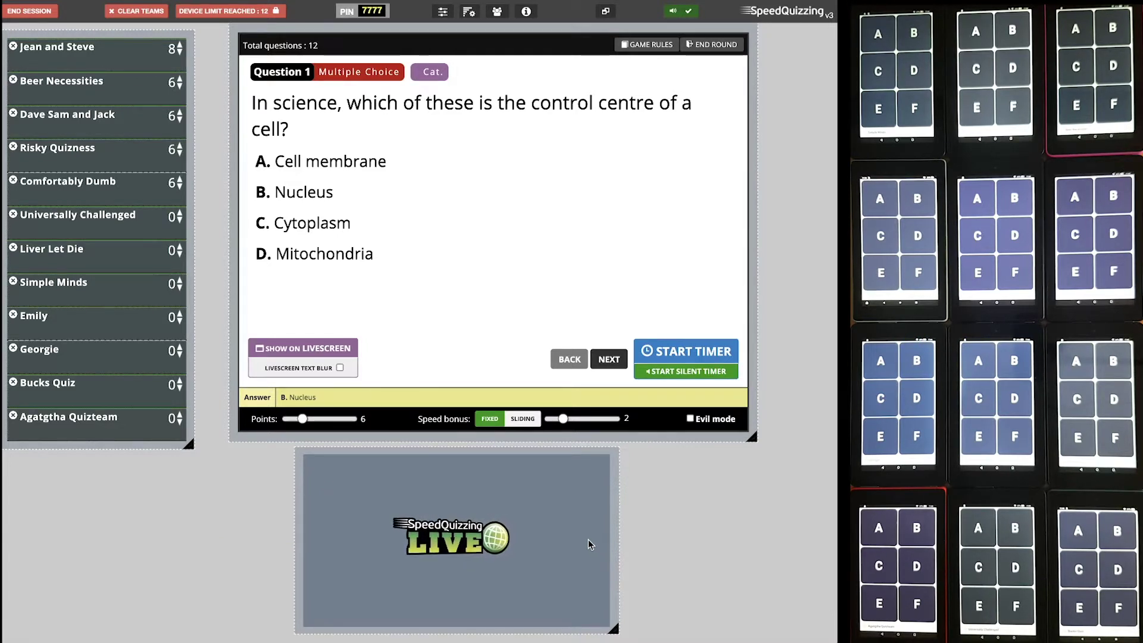
mouse_move(588, 540)
left_mouse_down()
mouse_move(609, 544)
mouse_move(569, 545)
left_mouse_up()
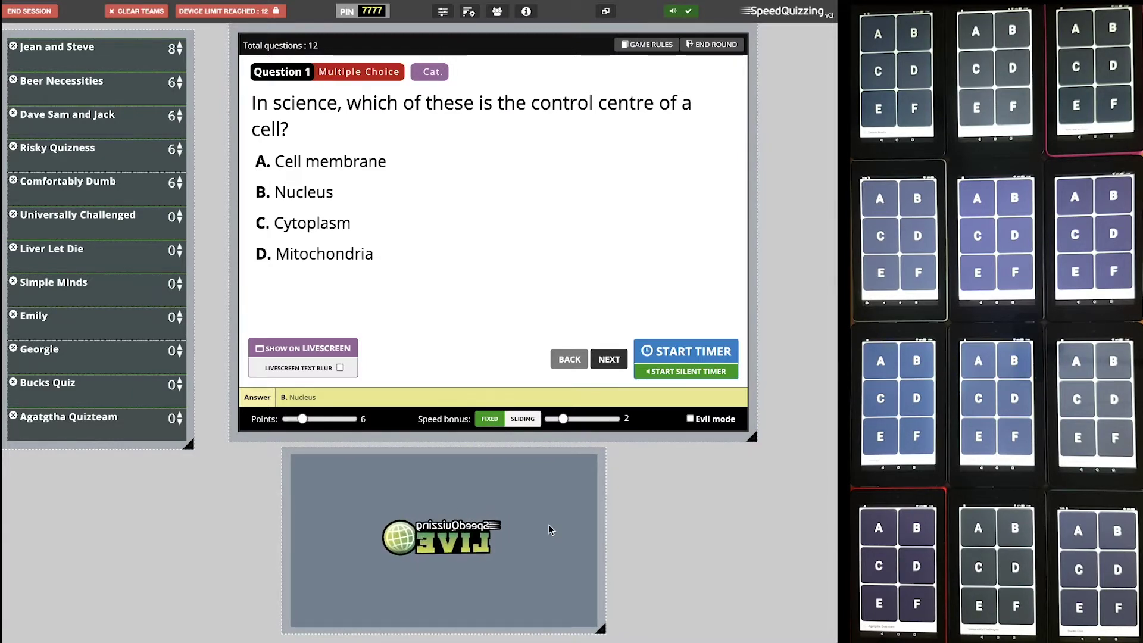
mouse_move(549, 526)
left_mouse_down()
mouse_move(569, 530)
mouse_move(556, 524)
left_mouse_up()
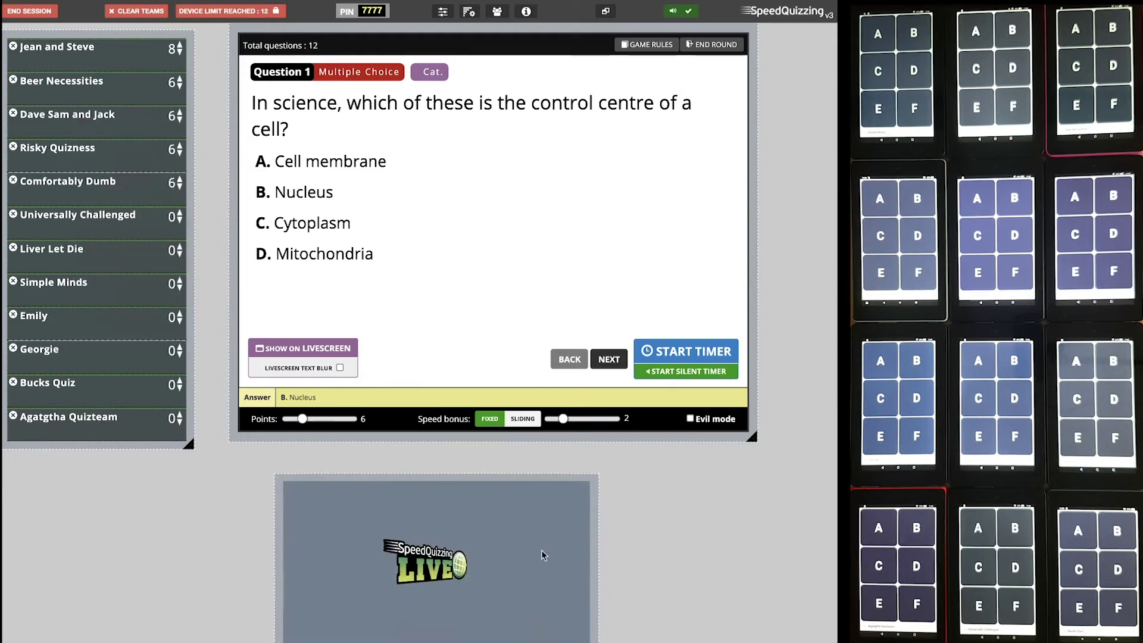
left_click_drag(543, 556, 538, 529)
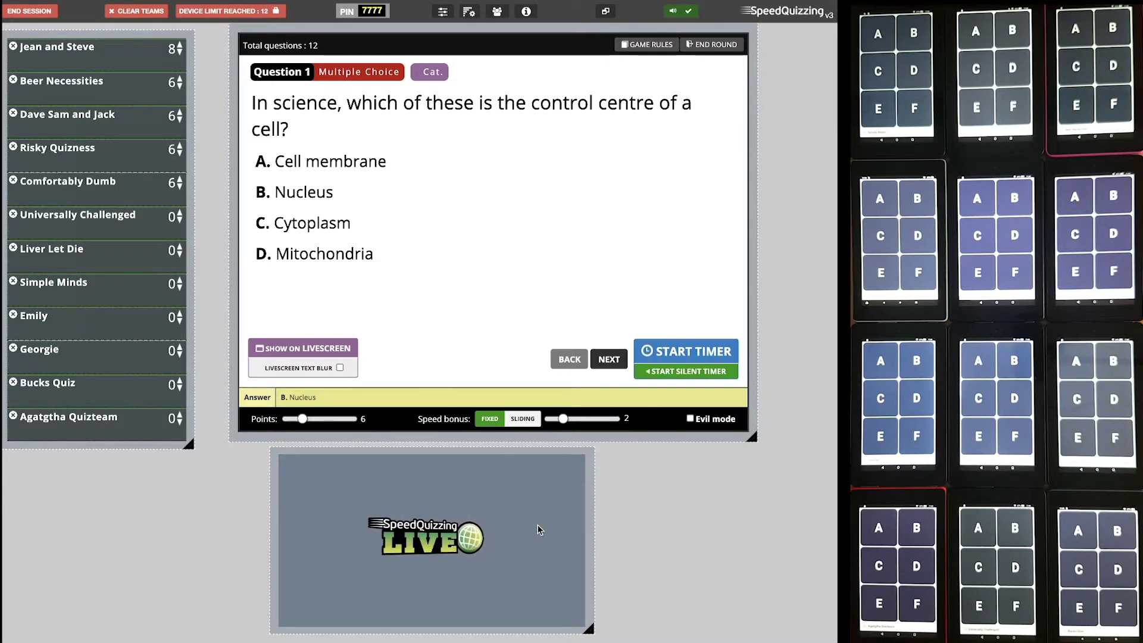
left_click_drag(538, 529, 543, 528)
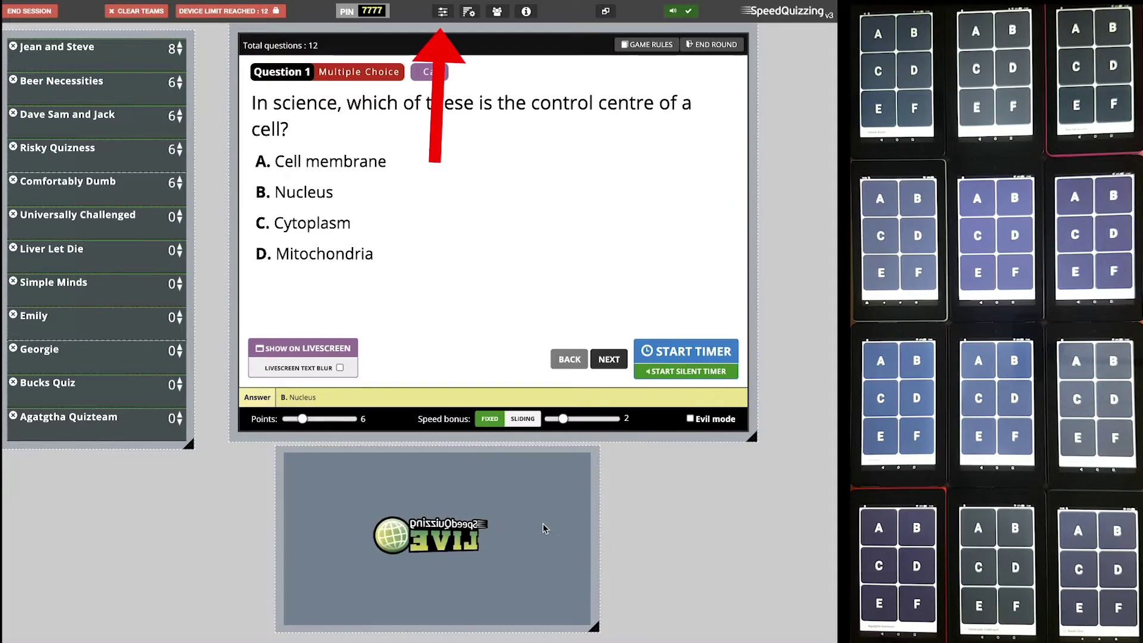
left_click(442, 12)
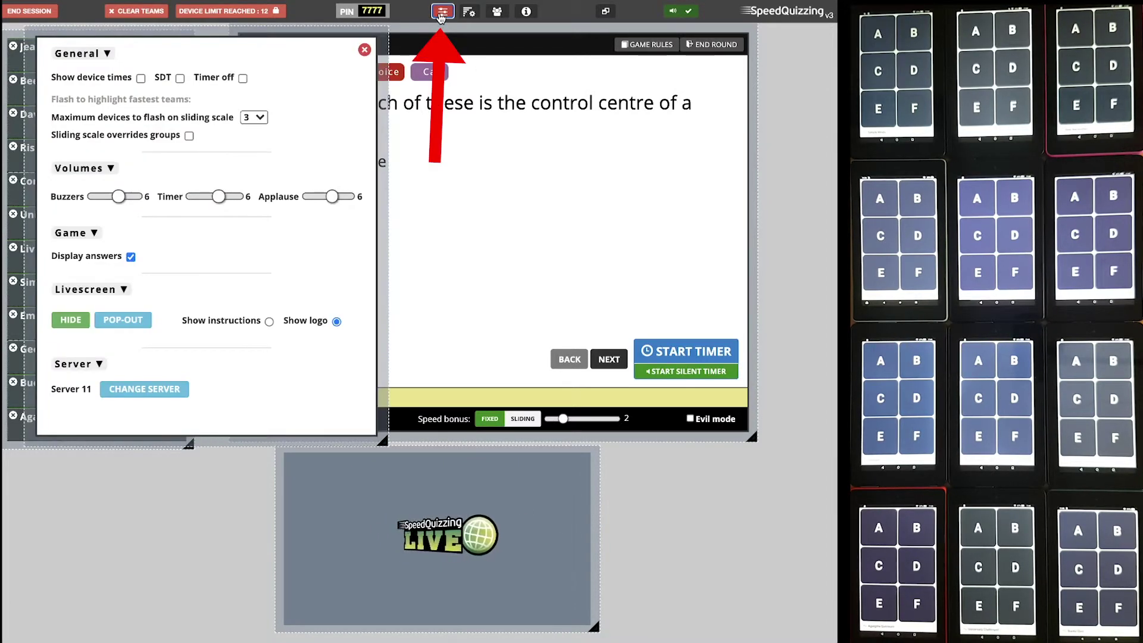
left_click_drag(307, 83, 289, 86)
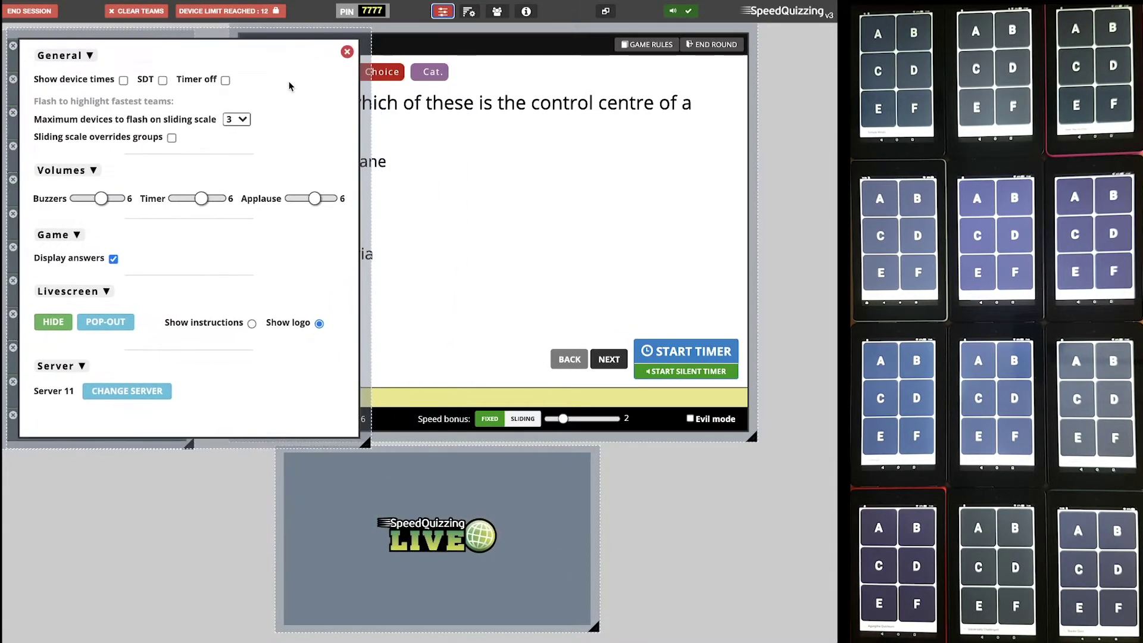
left_click(469, 12)
left_click(469, 13)
left_click(496, 11)
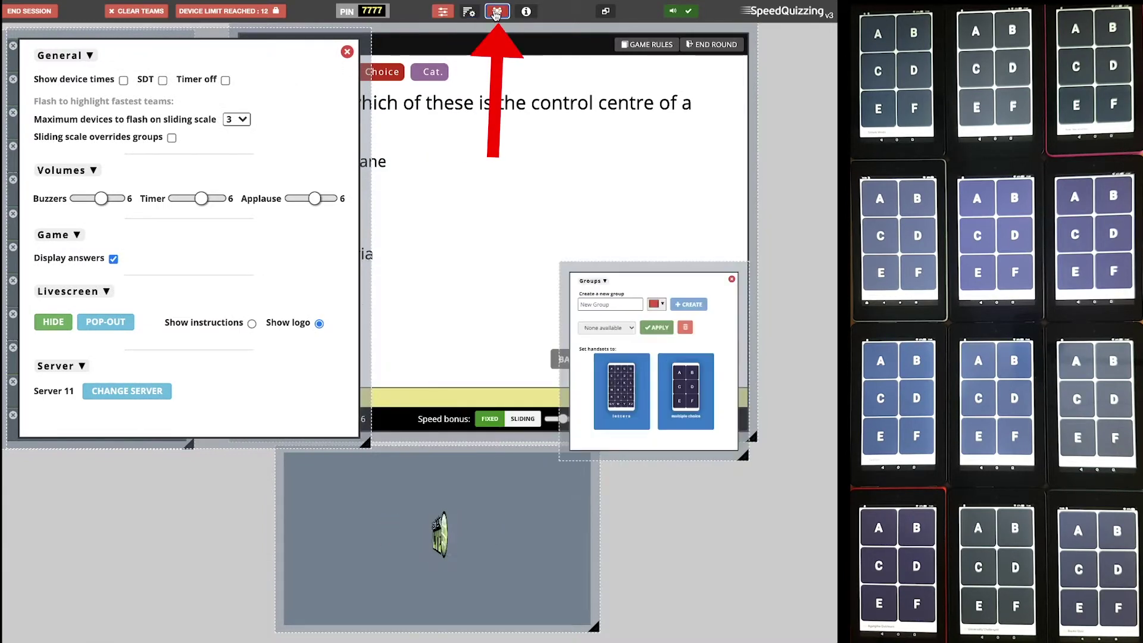
left_click(496, 12)
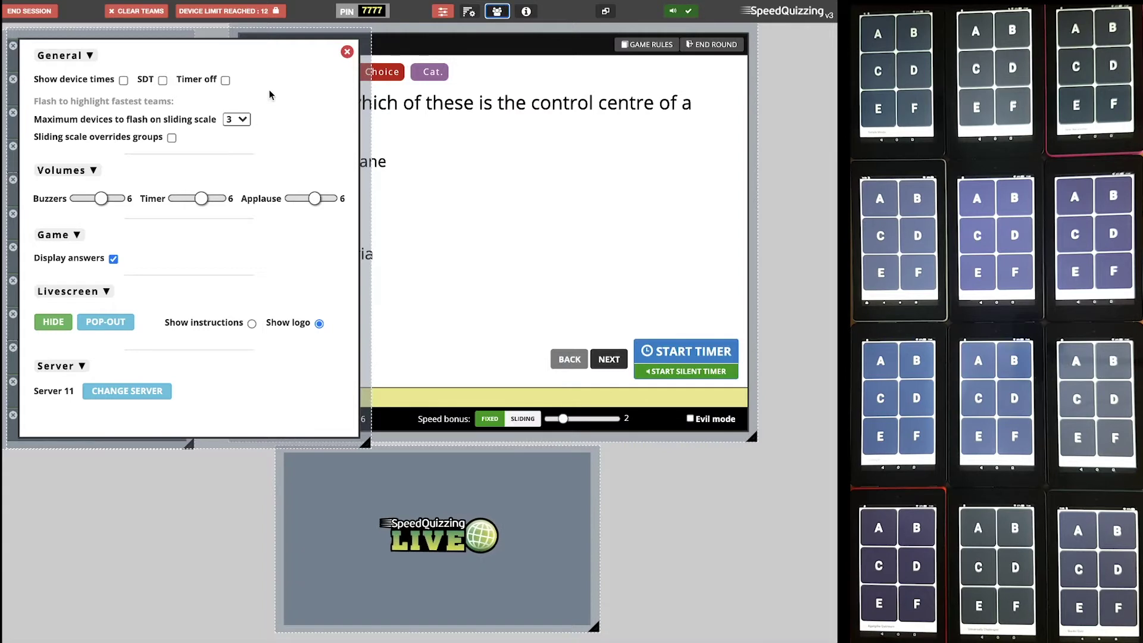
left_click(61, 322)
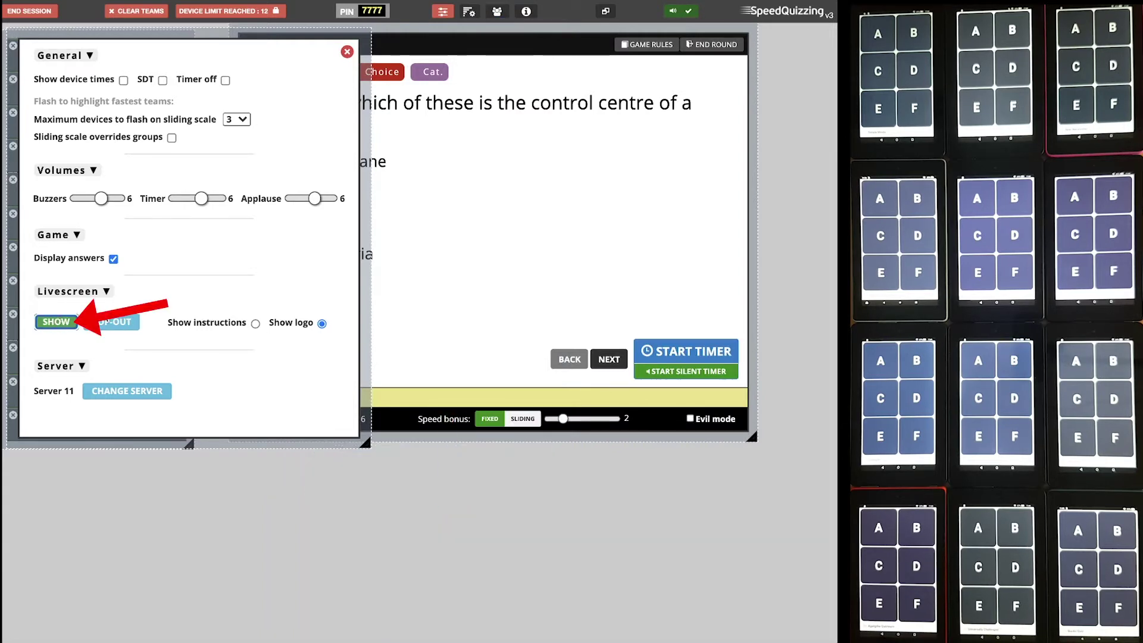
left_click(103, 323)
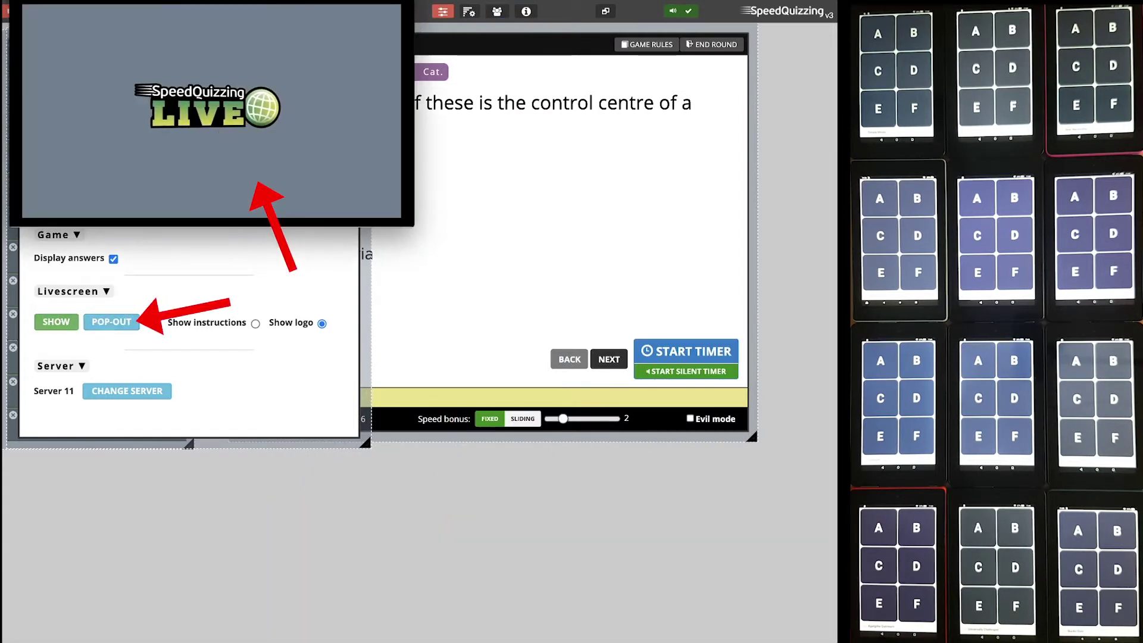
left_click_drag(528, 337, 607, 428)
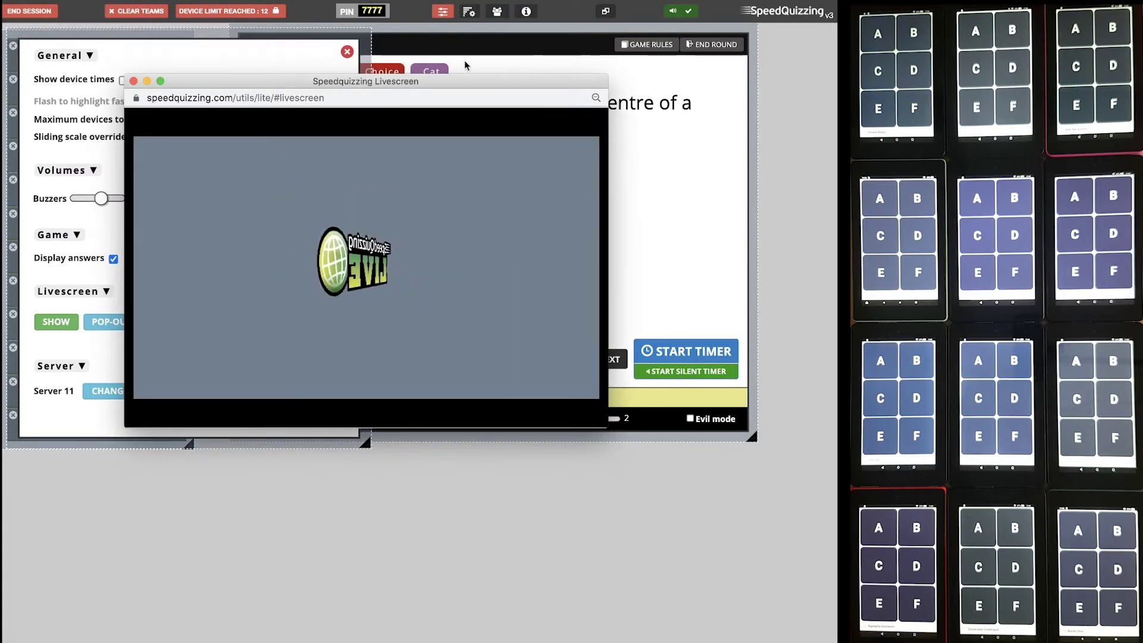
left_click(133, 80)
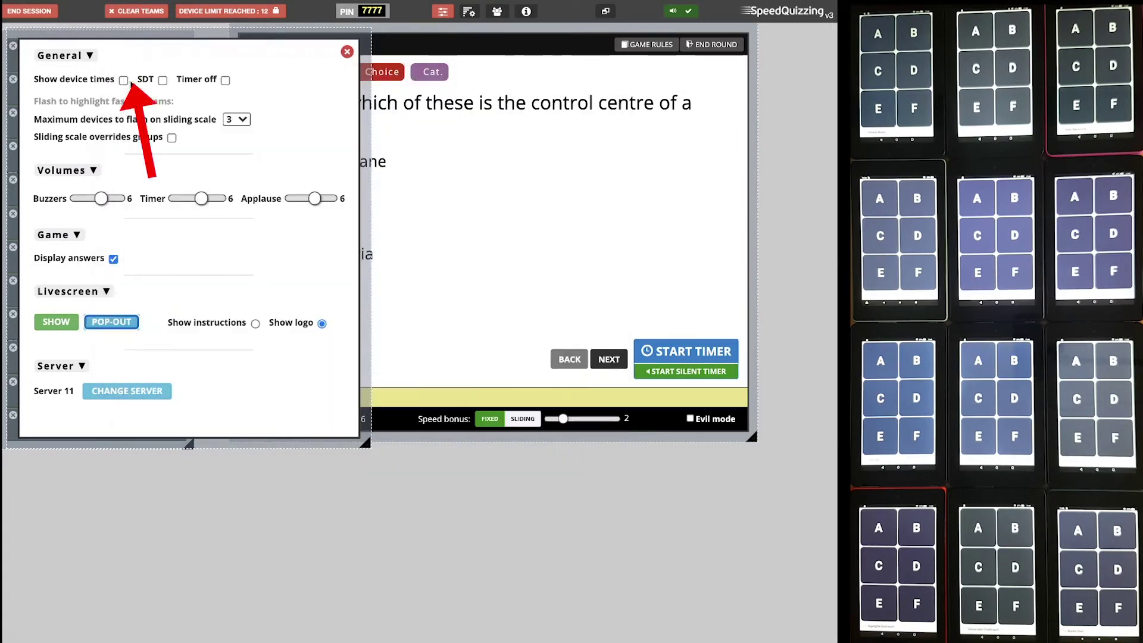
left_click(67, 315)
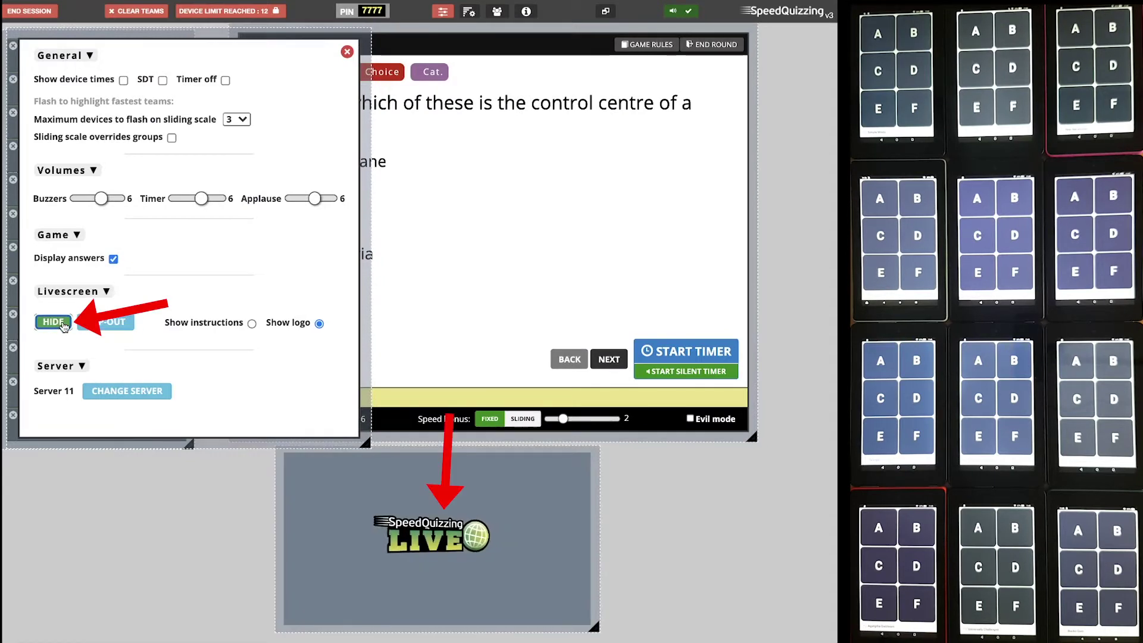
left_click(347, 51)
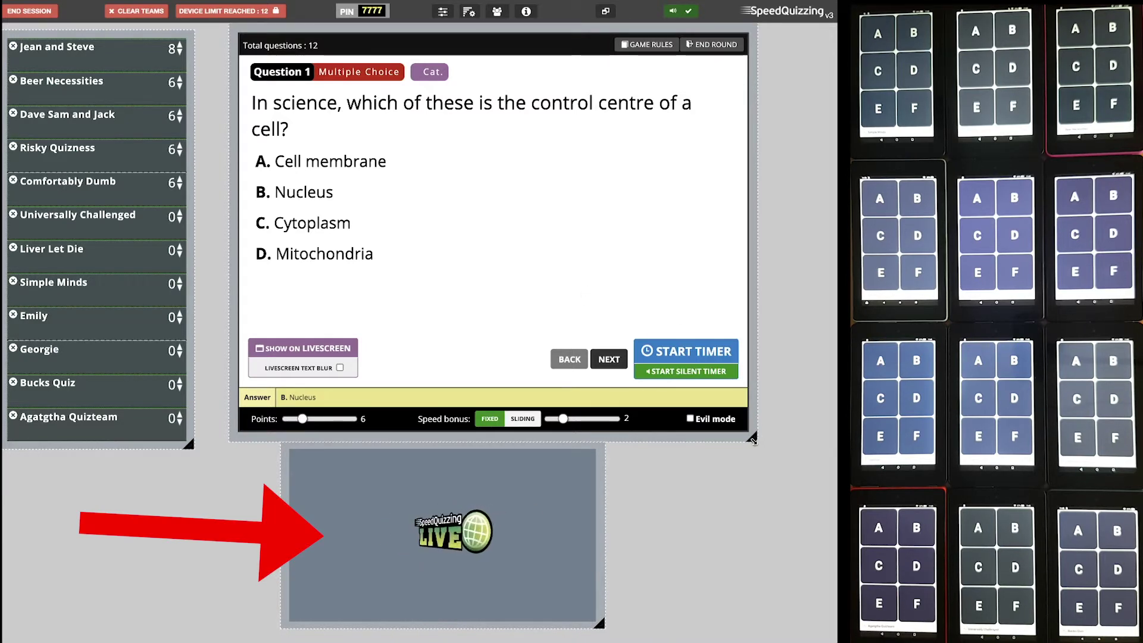
Shrink the question panel, then move the livescreen preview up-left and enlarge it to fill the space below.
left_click_drag(752, 439, 617, 325)
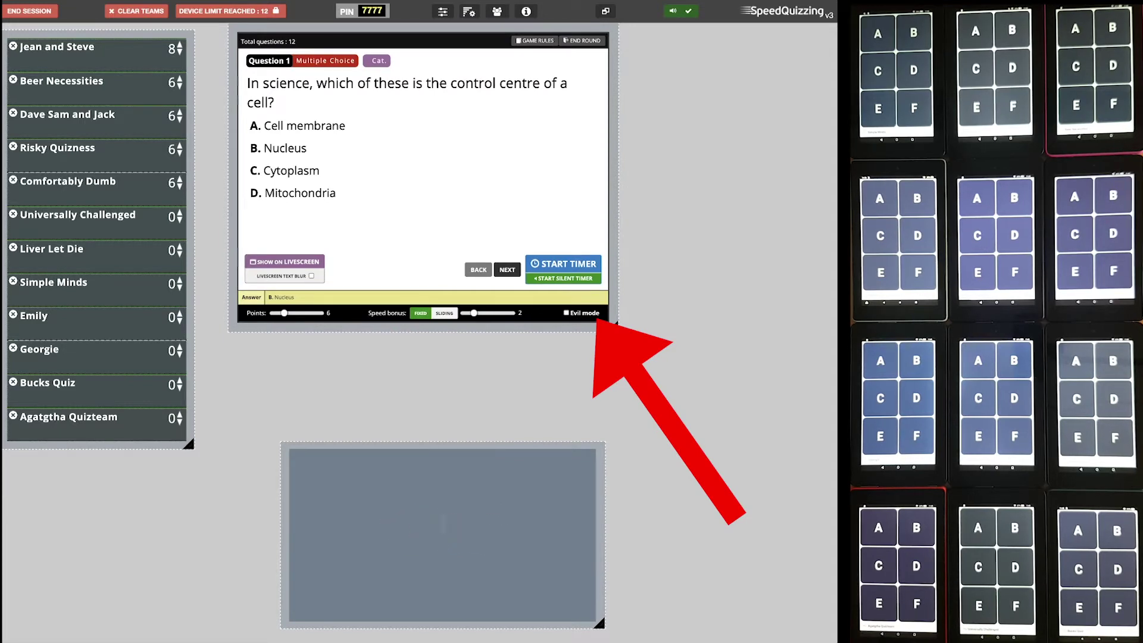
left_click_drag(531, 475, 454, 365)
left_click_drag(522, 517, 783, 634)
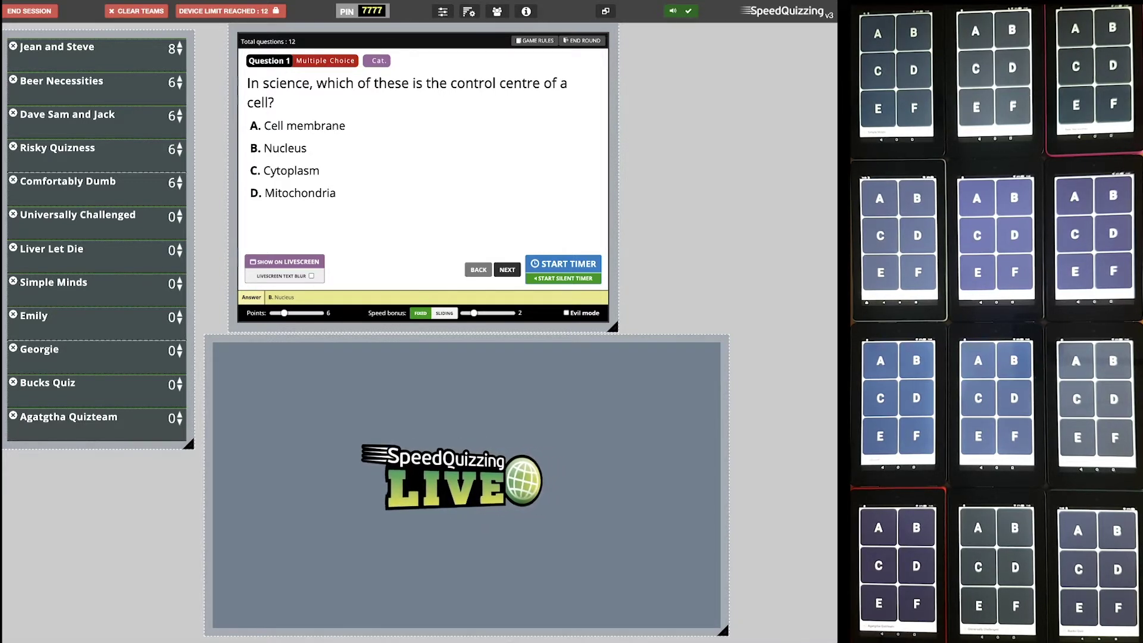
Start a Zoom Portion of Screen share from the Advanced sharing options.
left_click_drag(542, 640, 539, 151)
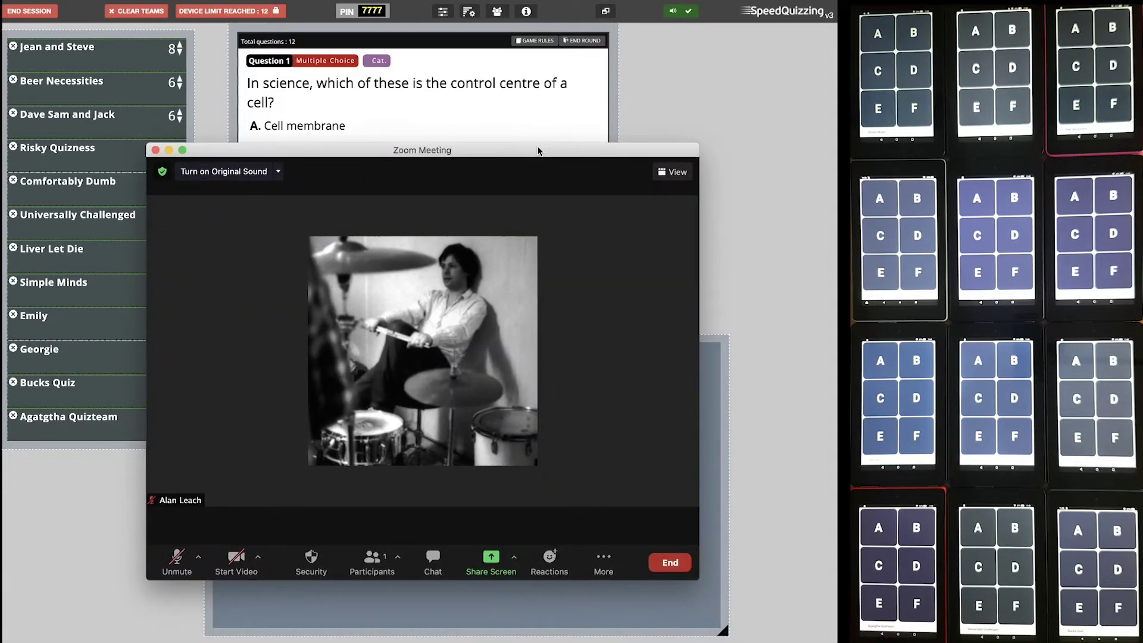
left_click(491, 562)
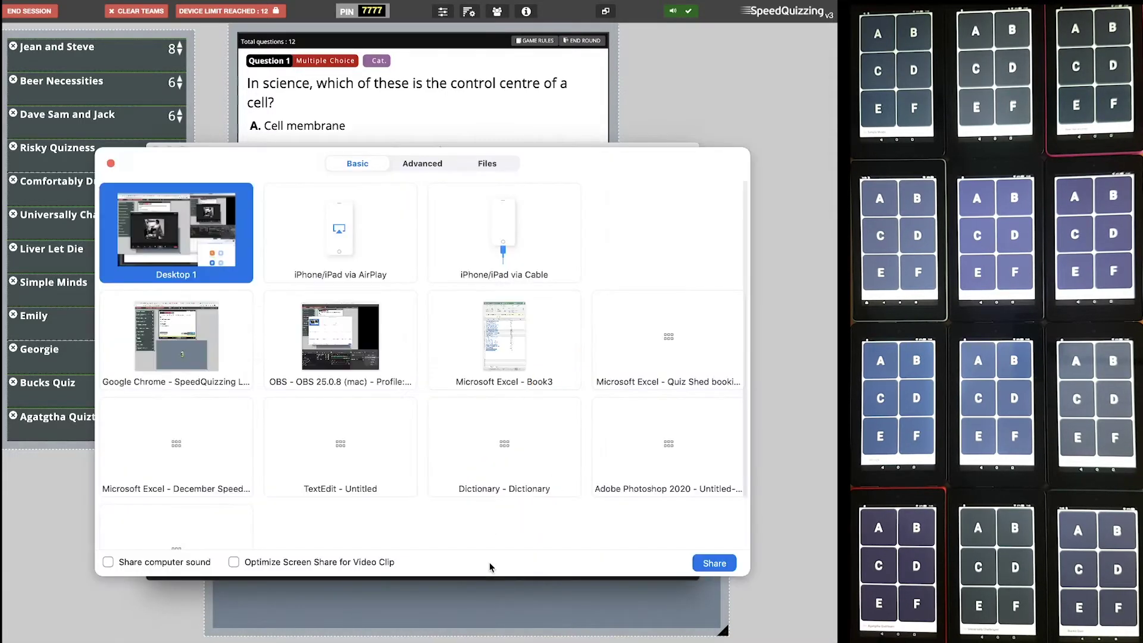
left_click(412, 162)
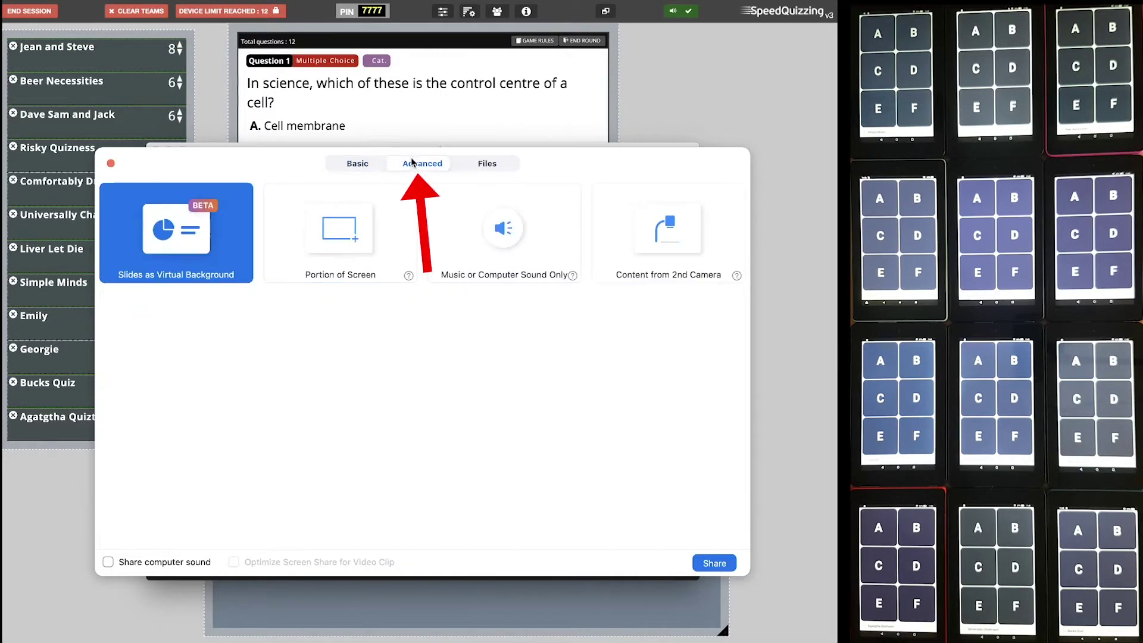
left_click(337, 233)
left_click(715, 563)
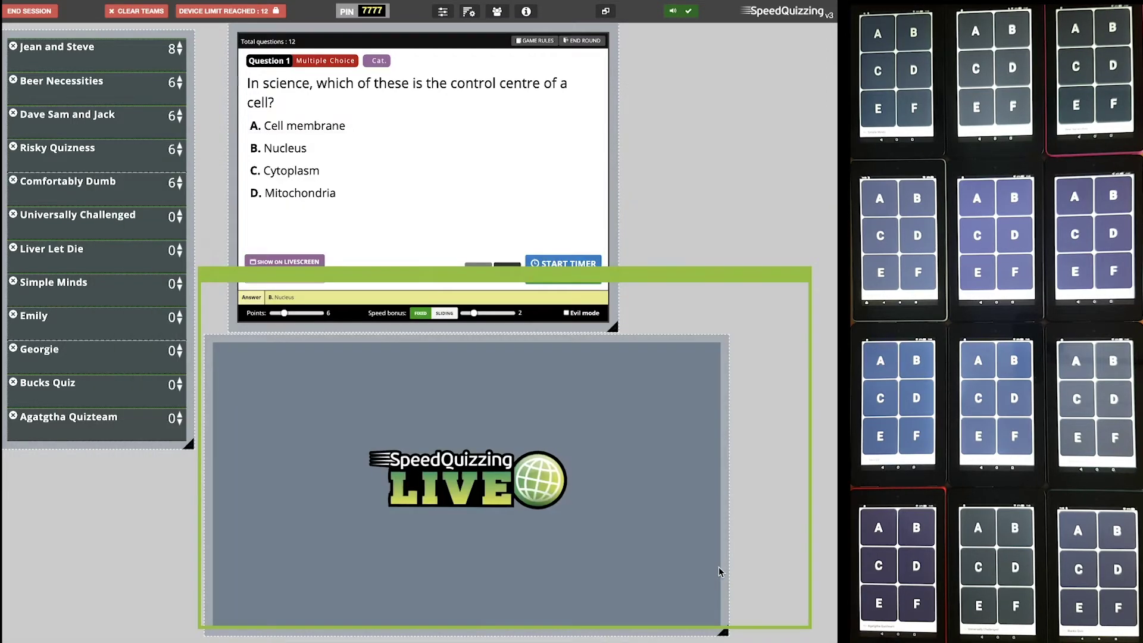
Fit the green share frame around the enlarged SpeedQuizzing livescreen preview.
left_click_drag(627, 266, 562, 299)
left_click_drag(798, 623, 642, 565)
left_click_drag(588, 301, 612, 335)
left_click_drag(665, 600, 722, 632)
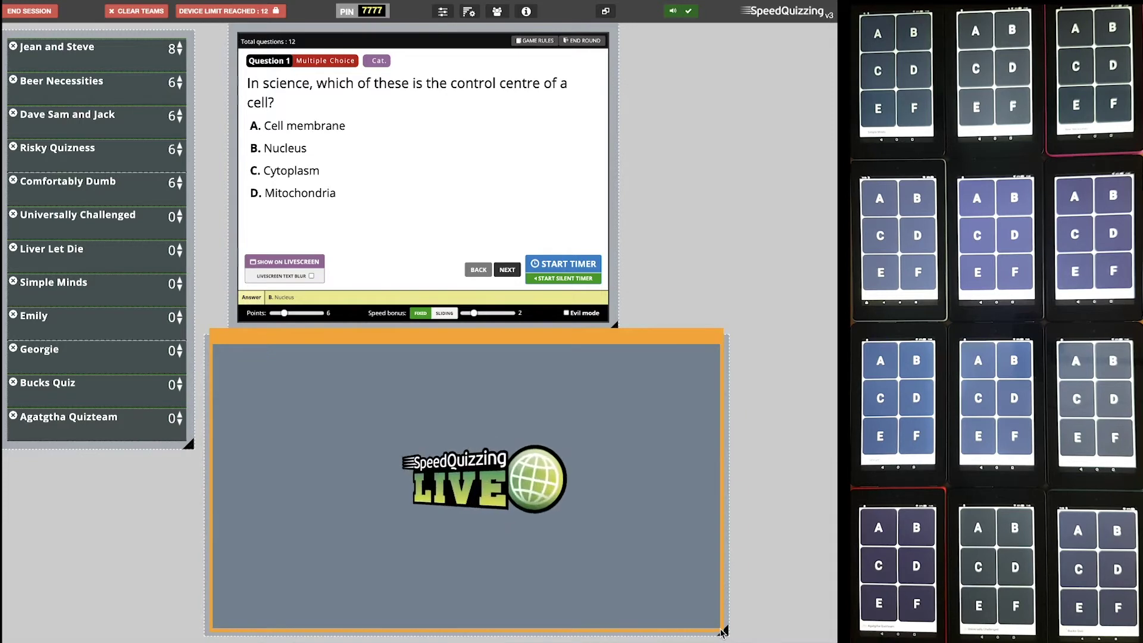
left_click_drag(722, 632, 722, 632)
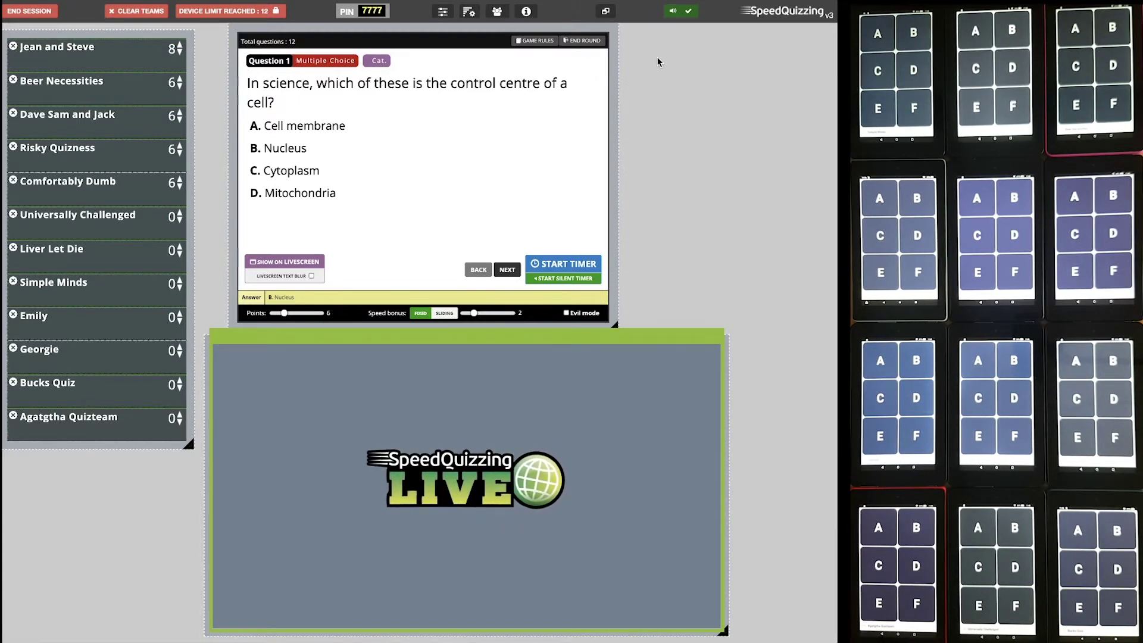
Switch the Livescreen setting from 'Show logo' to 'Show instructions' in host Settings.
left_click(442, 12)
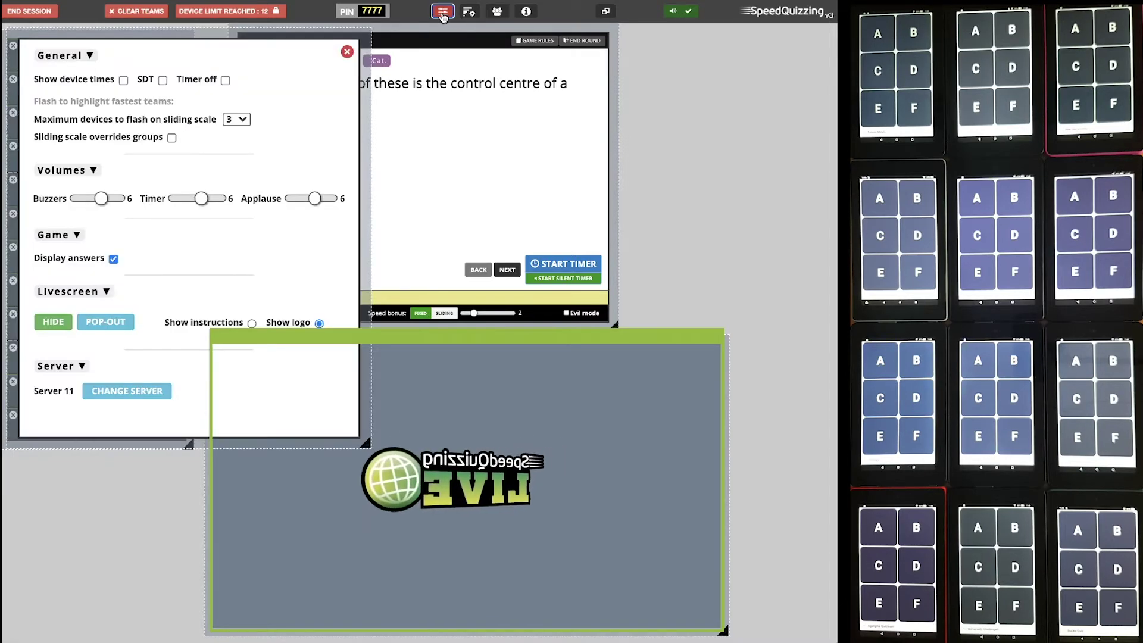
left_click(251, 324)
left_click(348, 53)
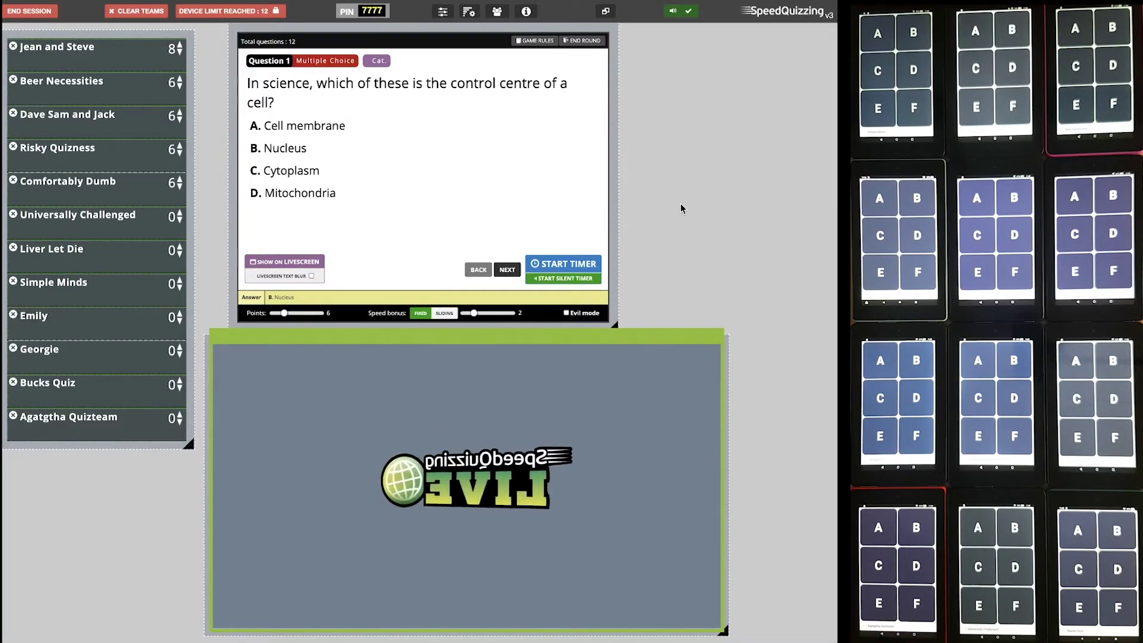
left_click(443, 13)
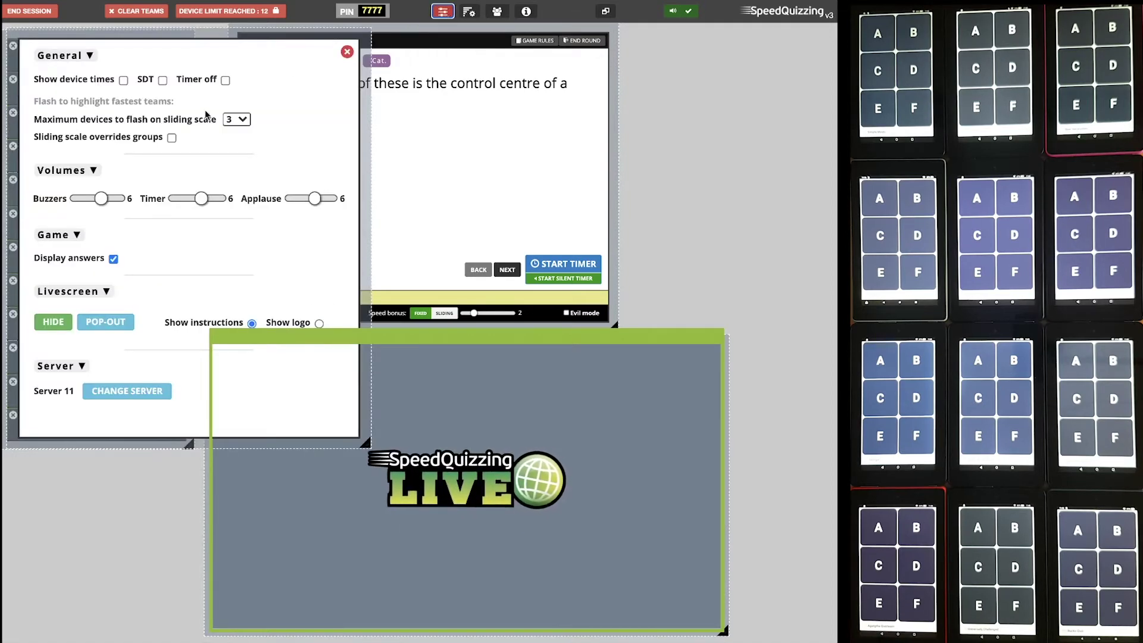
left_click(347, 52)
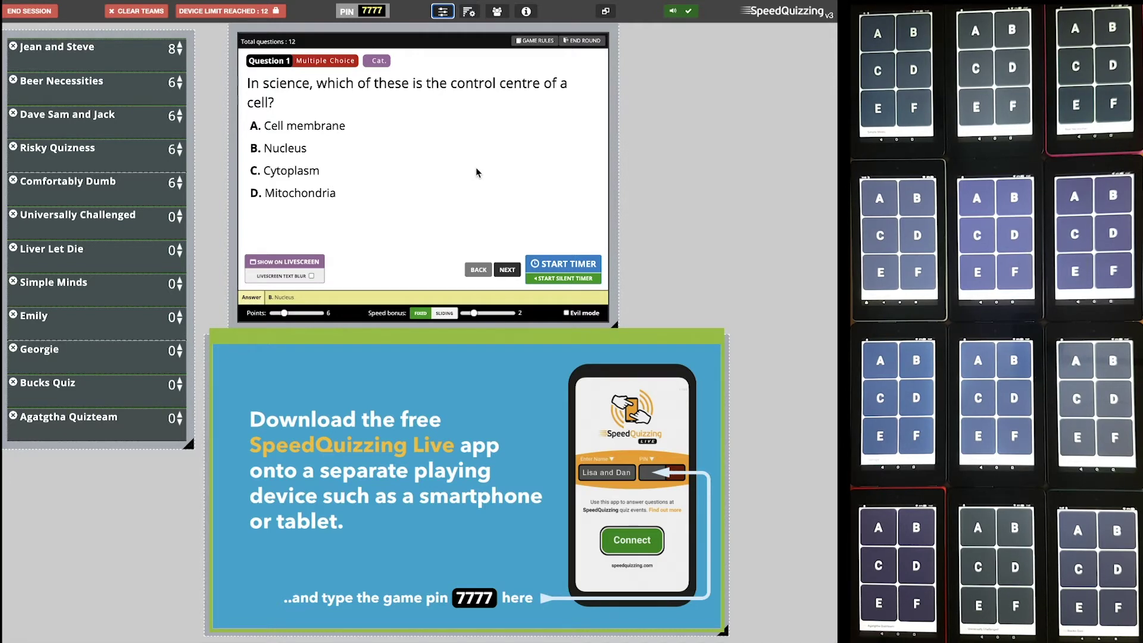
Run question 1's countdown, then advance to the Shakespeare question 2.
left_click(561, 265)
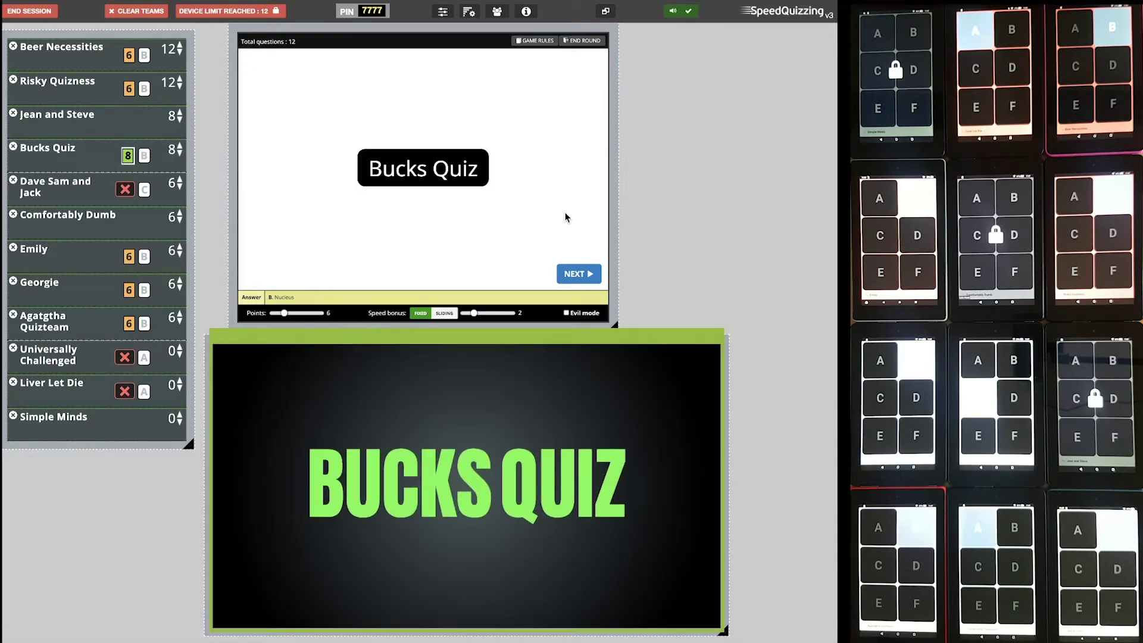
key("Right")
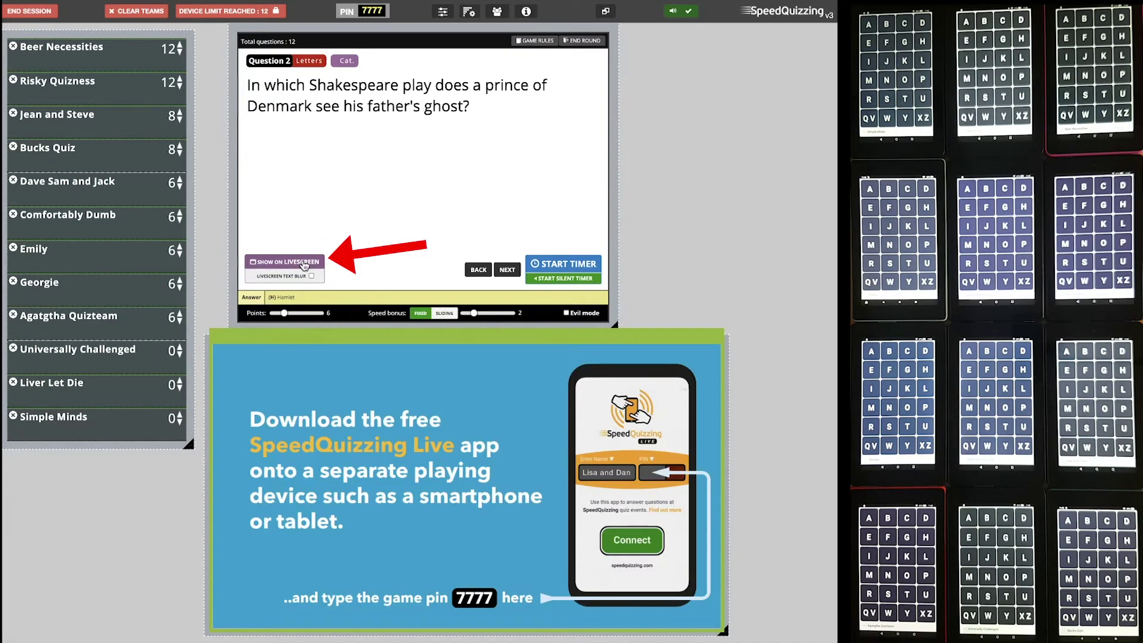
Show question 2 on the livescreen, run question 3 with Livescreen Text Blur, then advance to question 4.
left_click(305, 266)
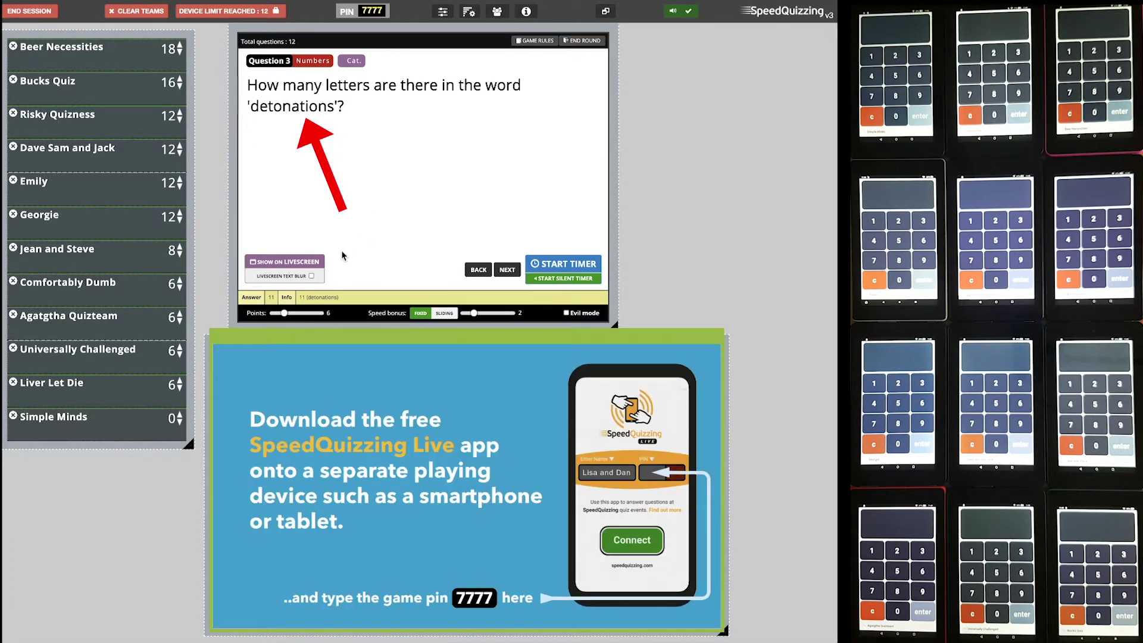
left_click(311, 276)
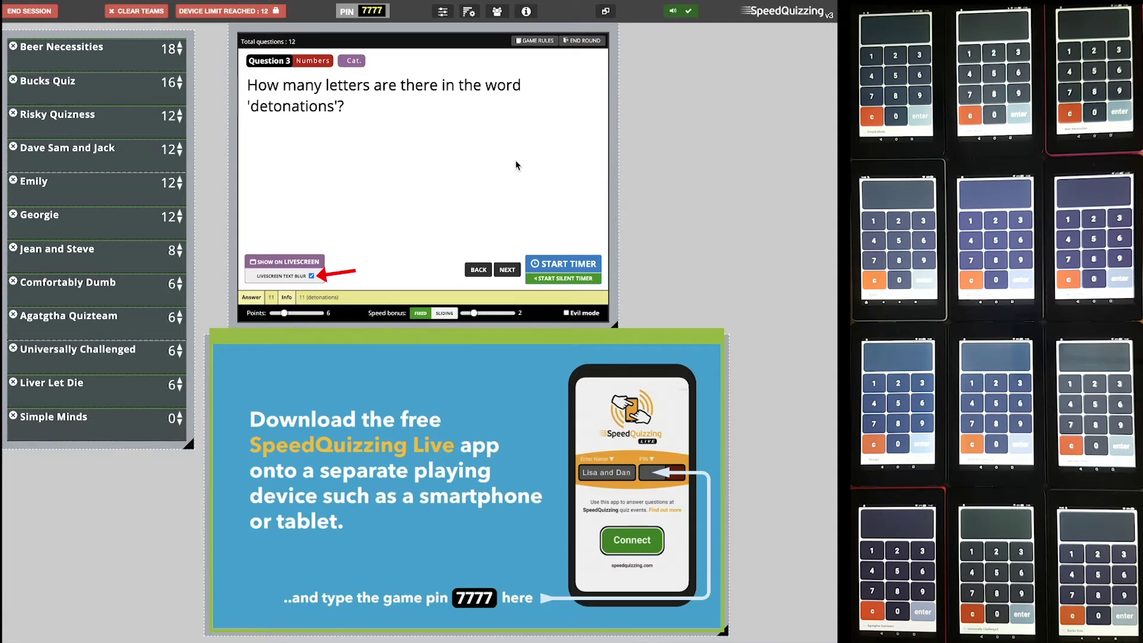
key("space")
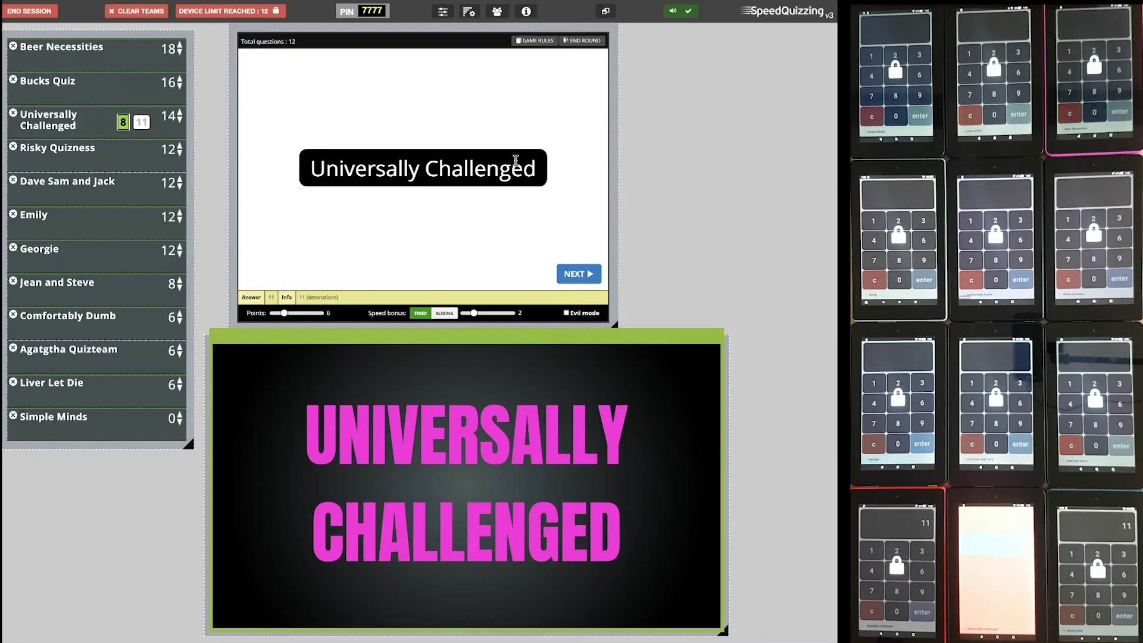
key("space")
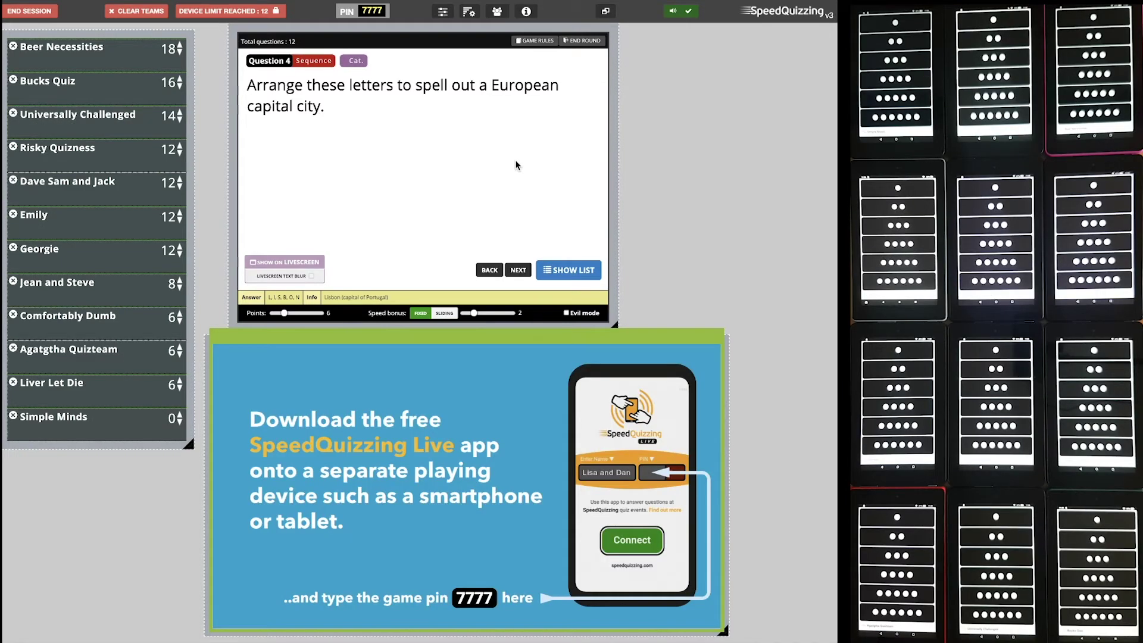
Reveal question 4's letters I, B, O, S, L, N, then advance to question 5.
key("space")
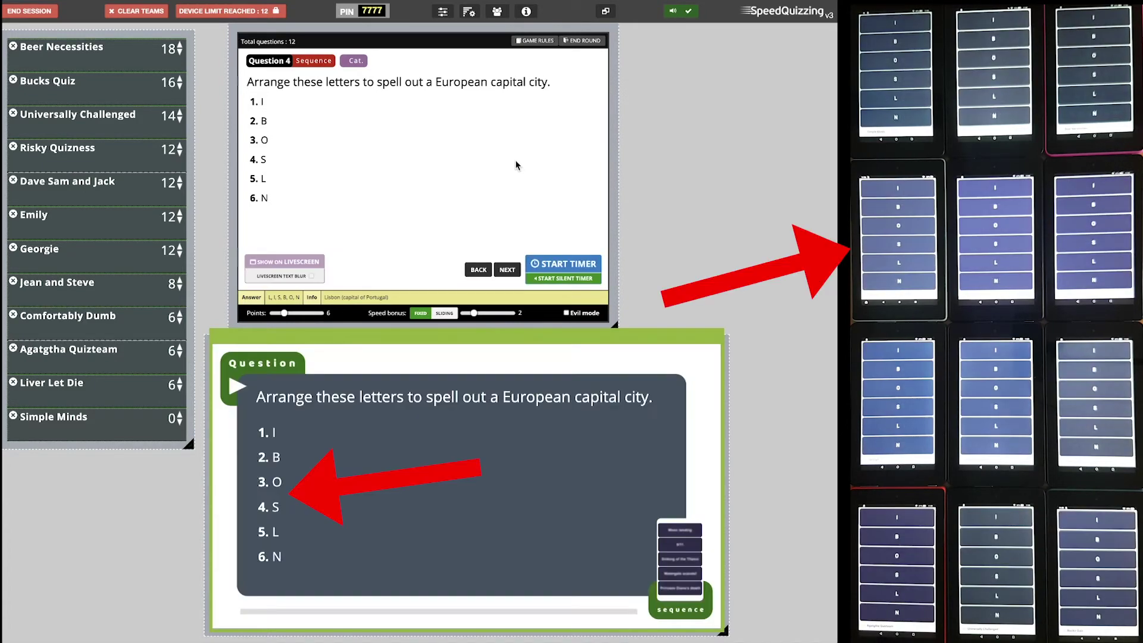
left_click(507, 268)
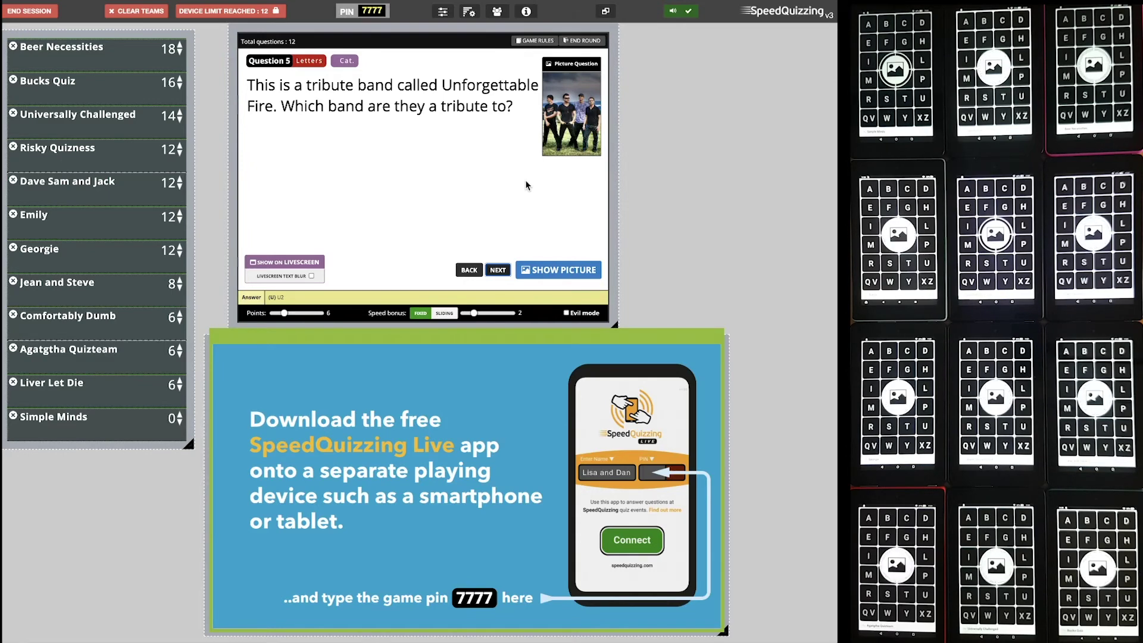
Show question 5's U2 band photo to everyone, then advance to question 6.
key("space")
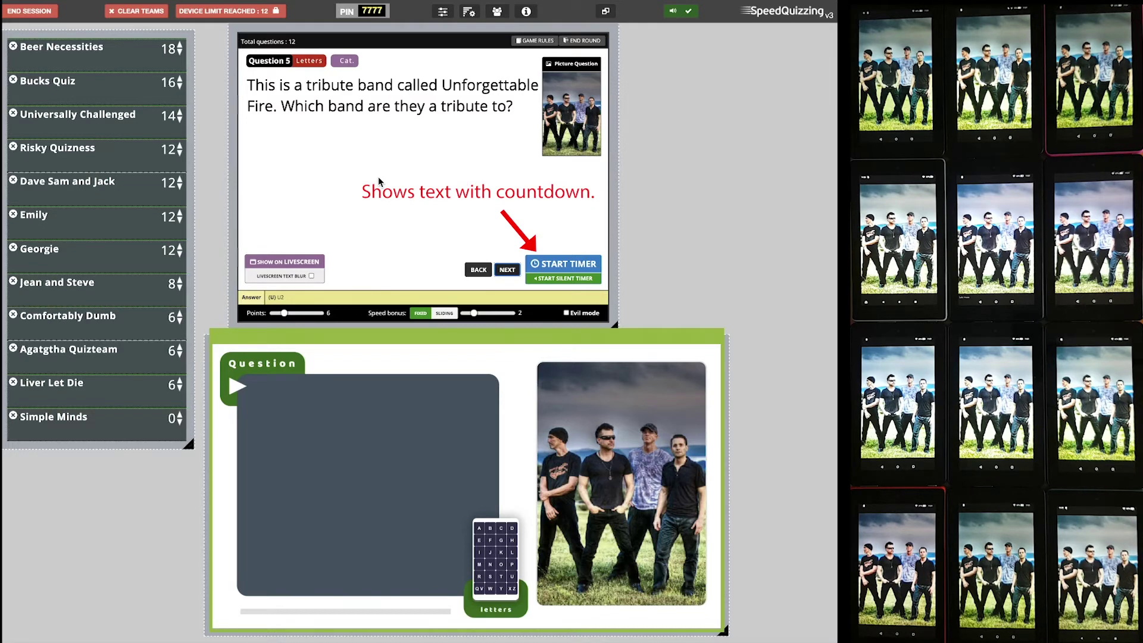
left_click(507, 269)
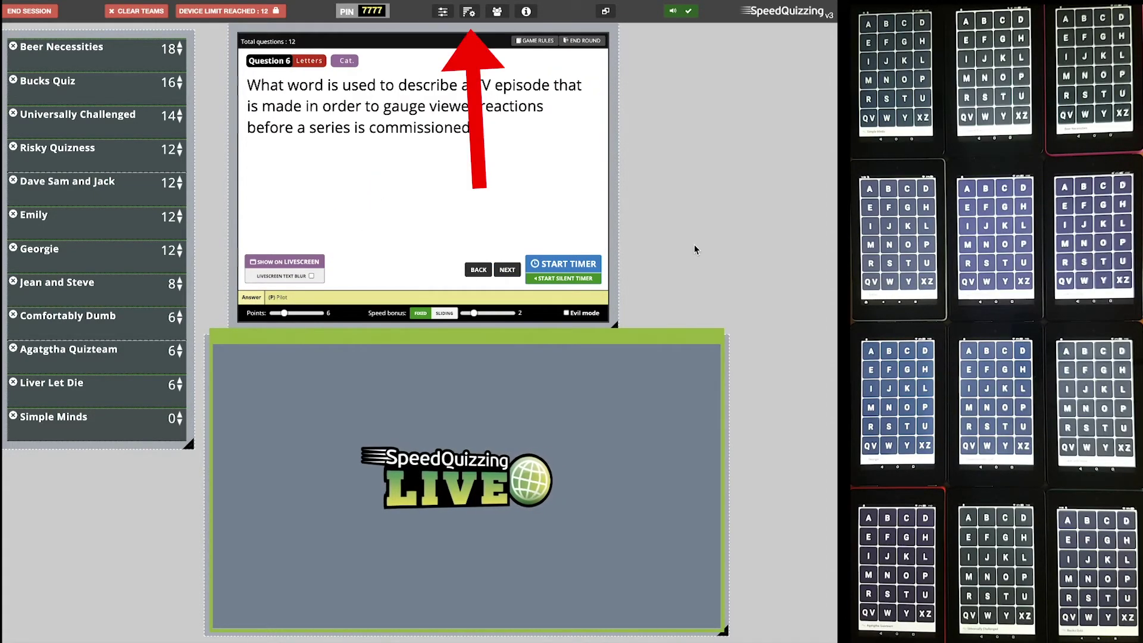
Move the scoreboard settings top-right and show the scoreboard on handsets and livescreen.
left_click(469, 12)
left_click_drag(488, 275, 709, 52)
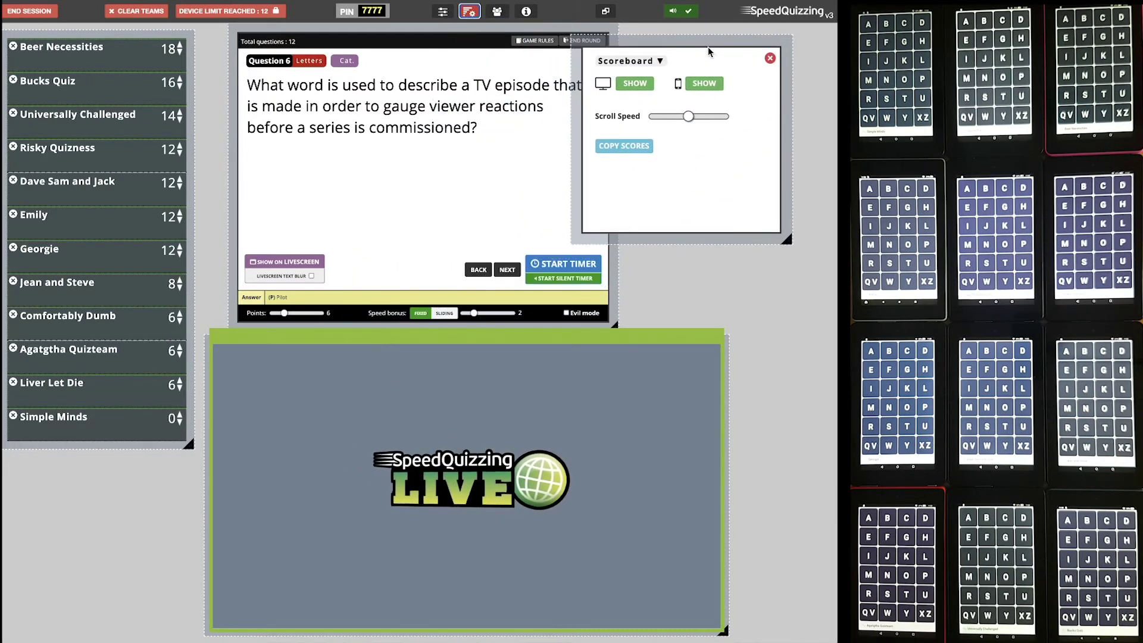
left_click(704, 84)
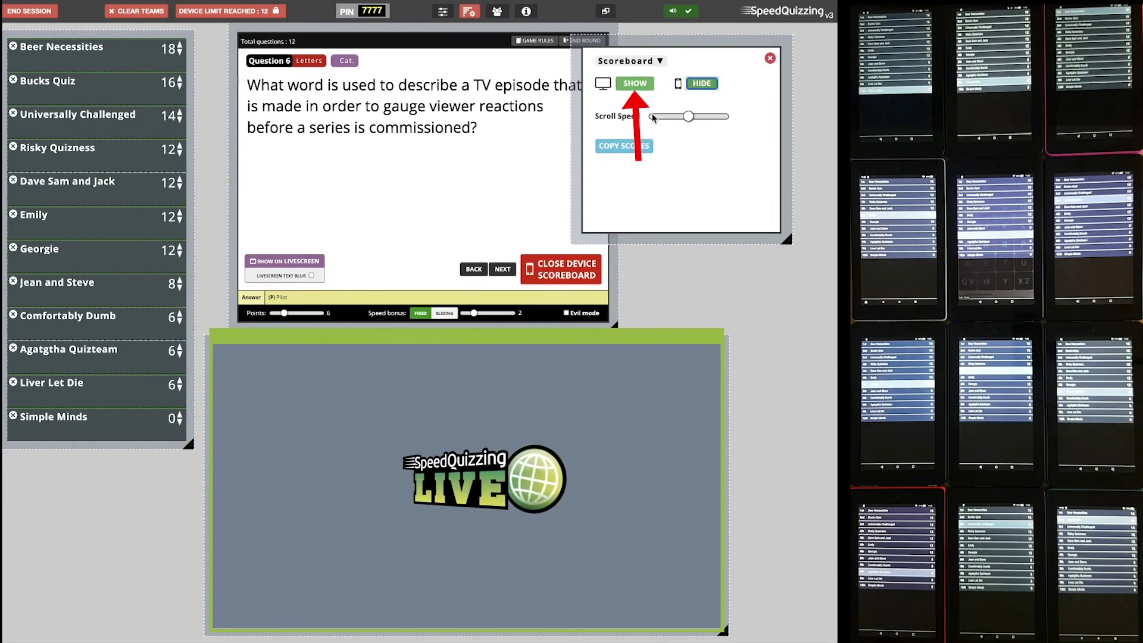
left_click(633, 84)
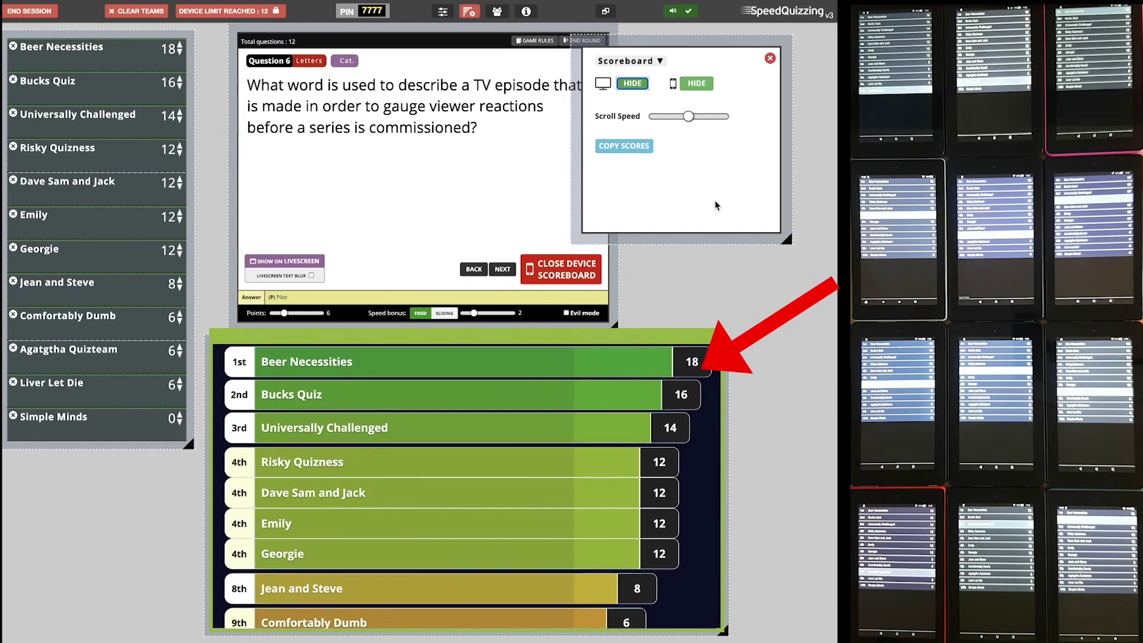
Hide both the handset and livescreen scoreboards and close the scoreboard settings.
left_click(697, 83)
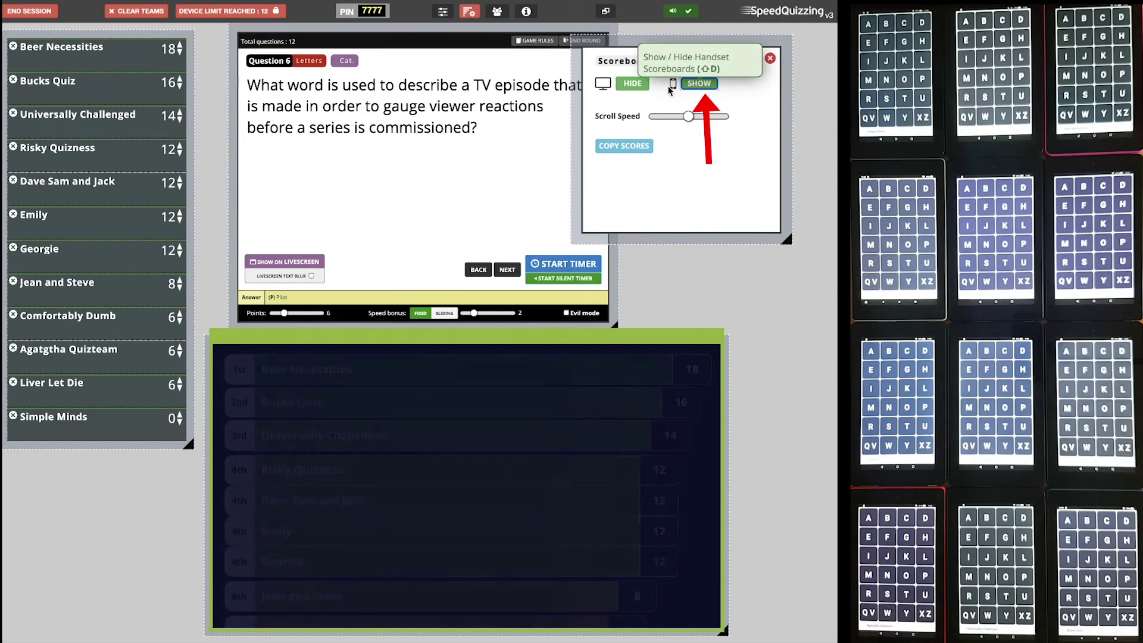
left_click(637, 85)
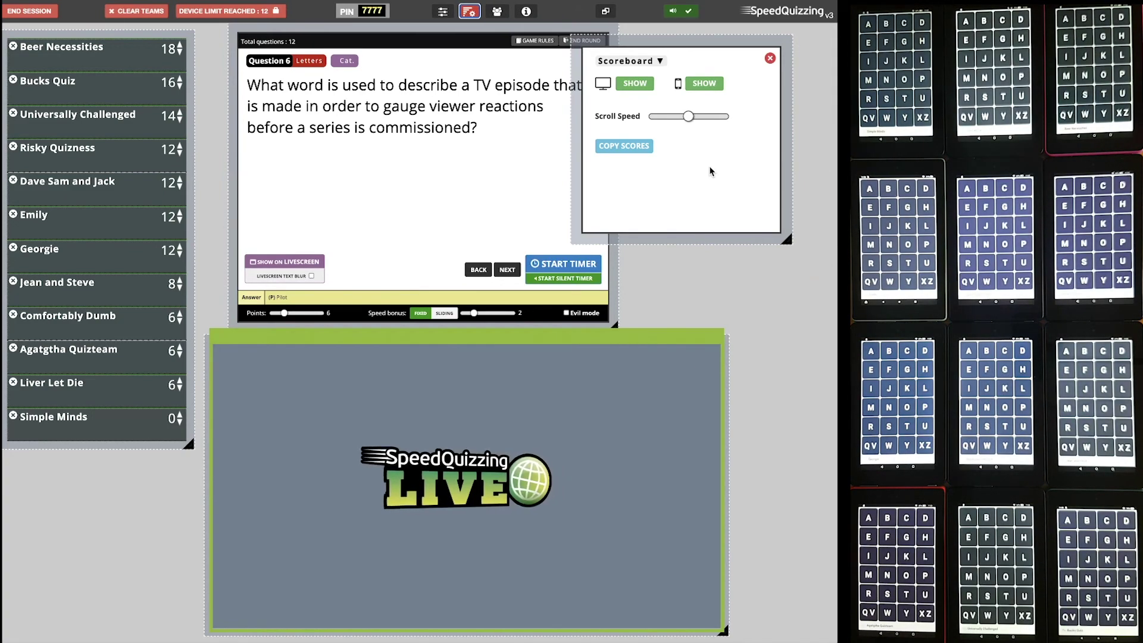
left_click(770, 59)
Go to question 9 and show its cookery-show text and celebrity photo on livescreen and handsets.
left_click(508, 270)
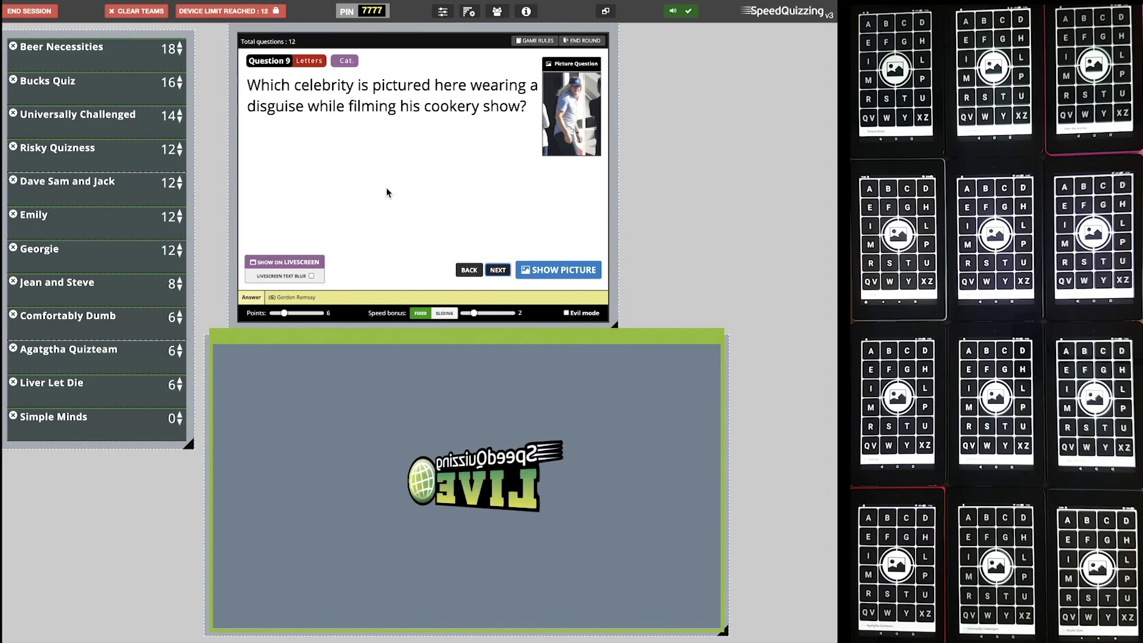
left_click(298, 265)
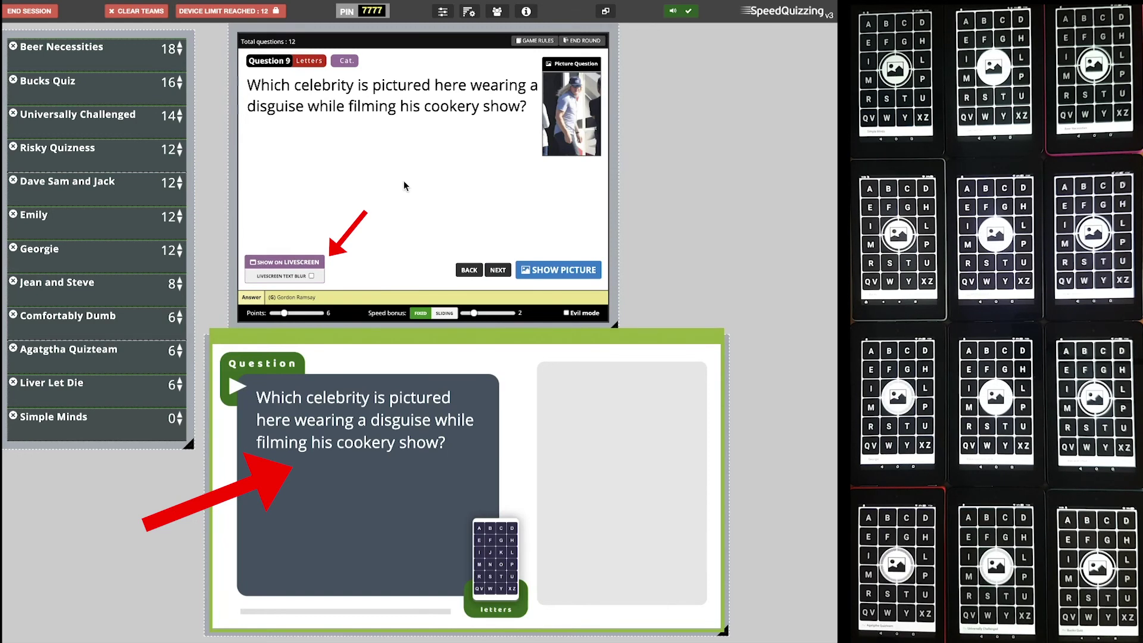
left_click(535, 265)
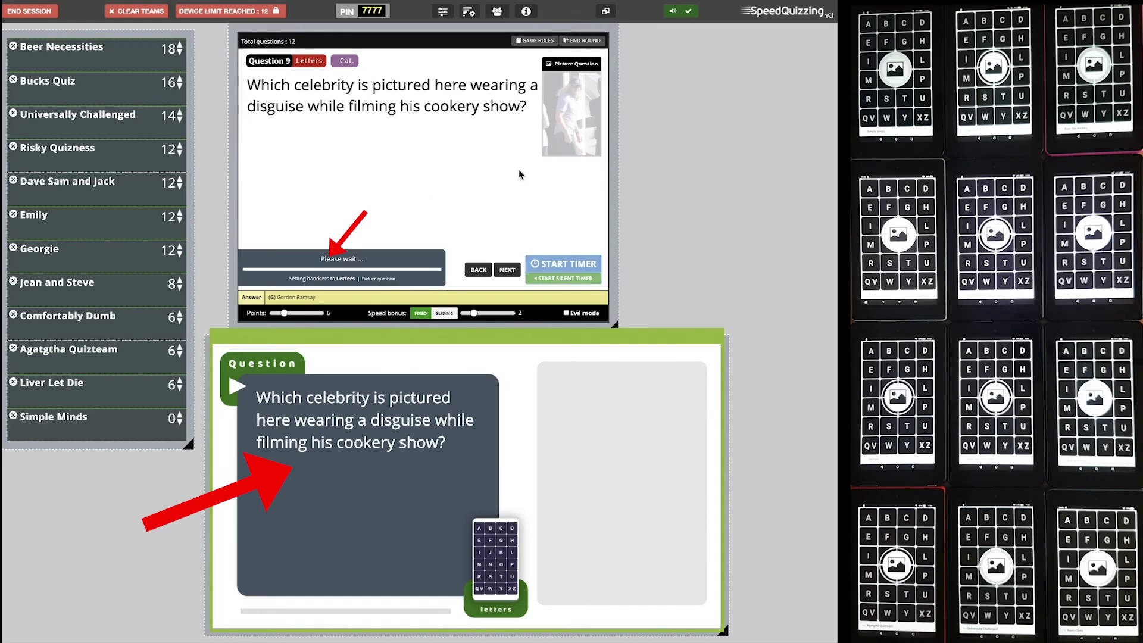